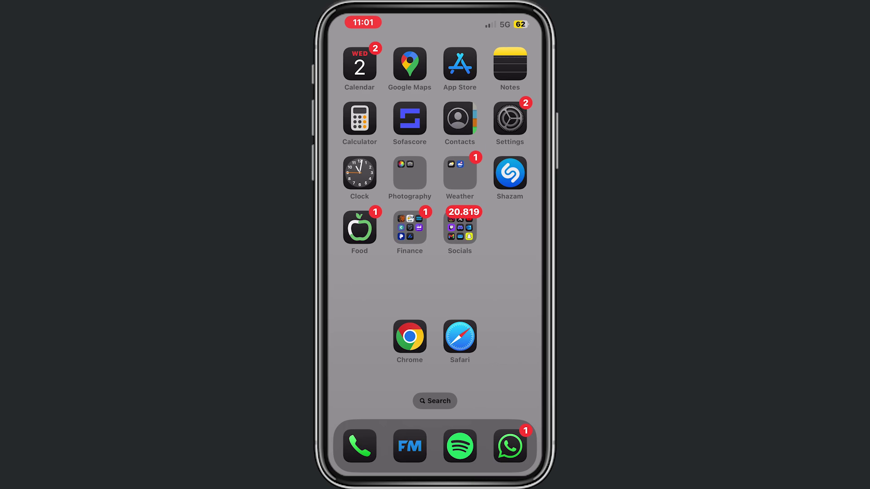
Open Settings to the General page, scrolled down to show Fonts
click(510, 118)
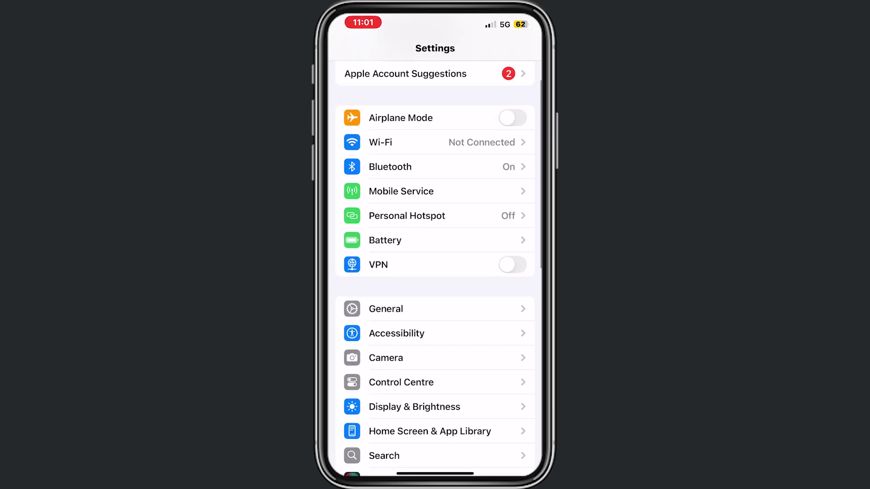
click(385, 307)
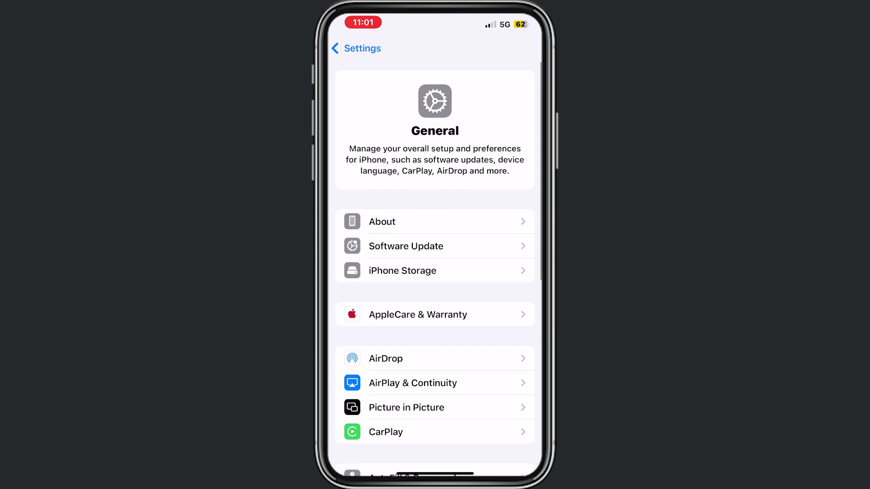
scroll(435, 272, down, 5)
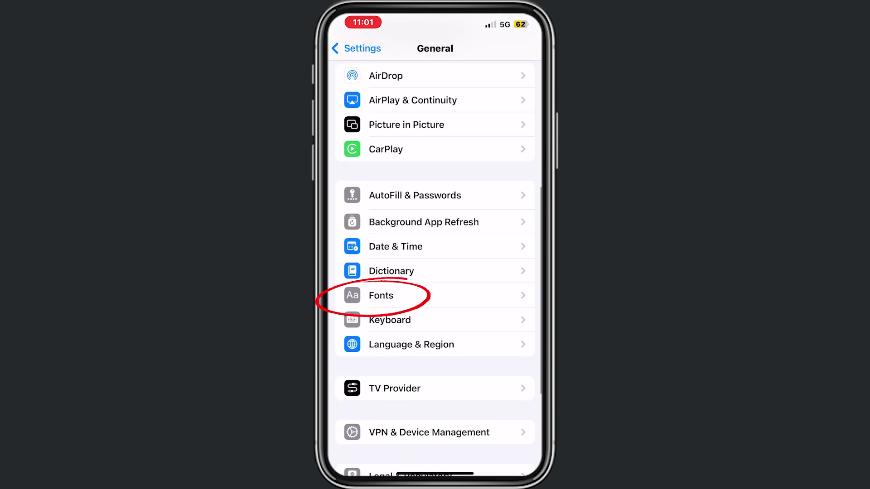
Preview the Avenir Roman typeface from Fonts > System Fonts
click(381, 296)
click(374, 83)
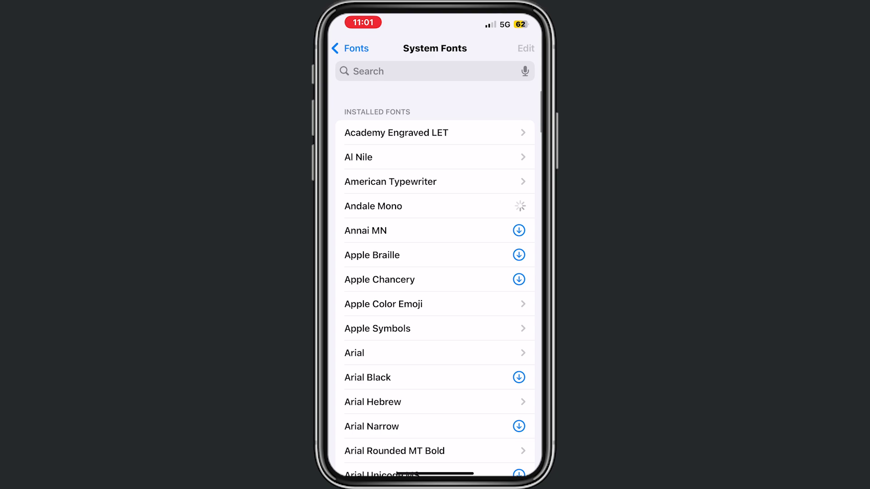
scroll(435, 272, down, 5)
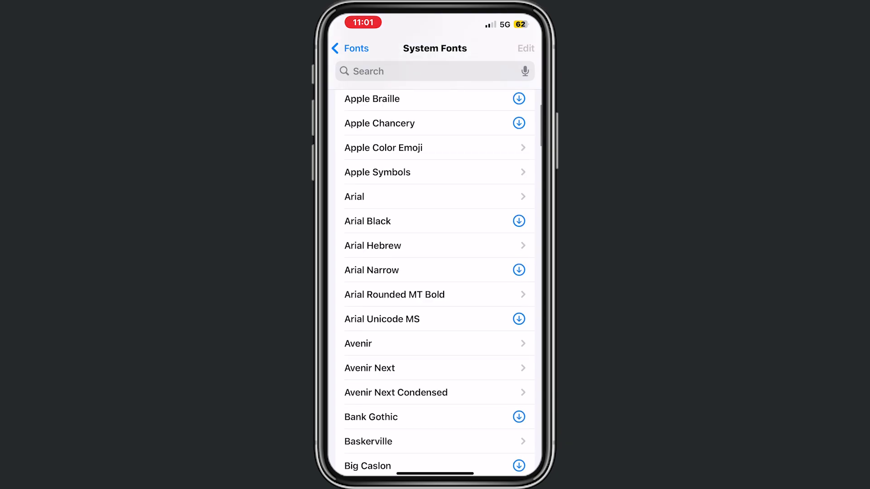
click(360, 334)
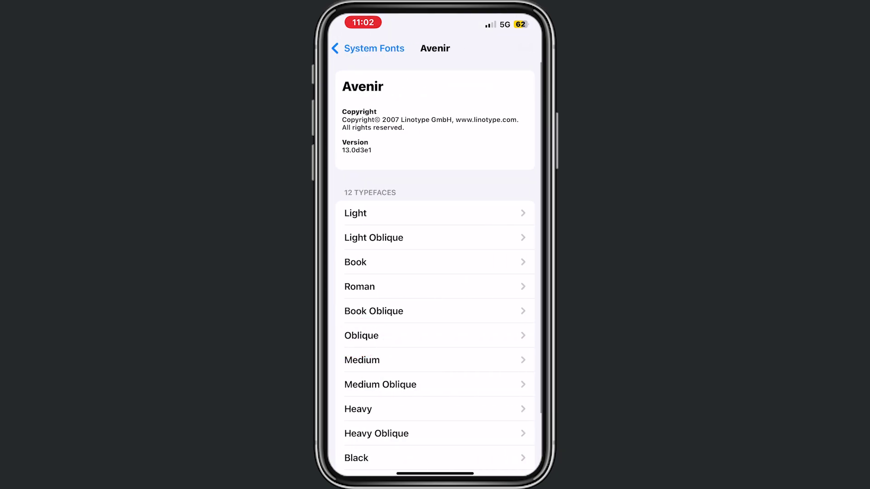
click(360, 286)
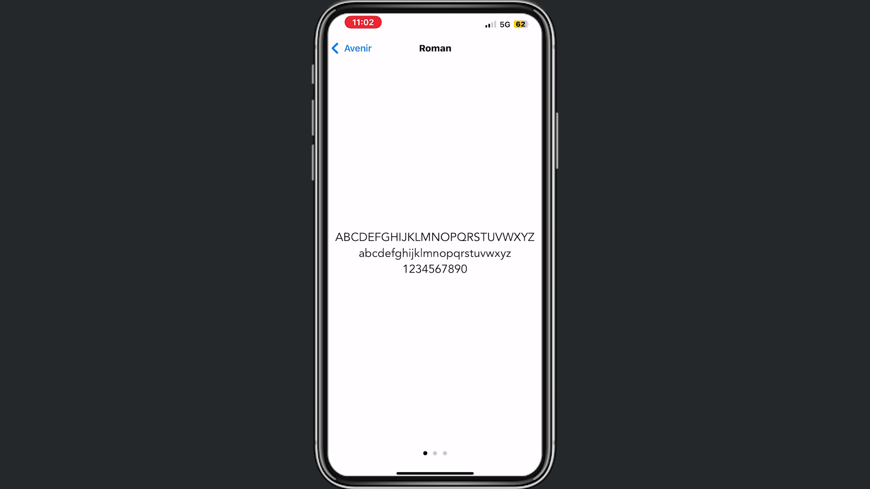
Start downloading Bodoni SvtyTwo ITC TT from the System Fonts list, then back out
click(352, 48)
click(356, 48)
scroll(436, 272, down, 3)
scroll(434, 272, down, 5)
scroll(435, 272, down, 5)
scroll(436, 272, up, 3)
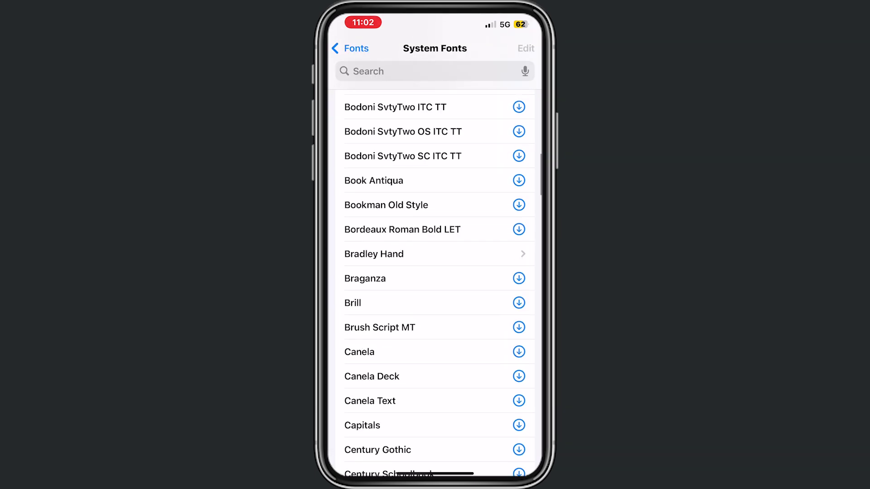
scroll(435, 272, up, 3)
click(519, 211)
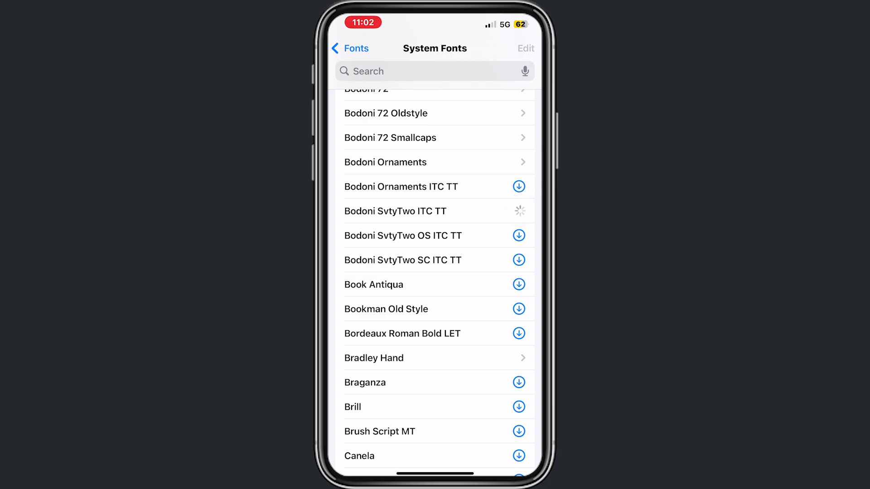
click(351, 48)
Go from General to Accessibility's Keyboards & Typing page
click(347, 48)
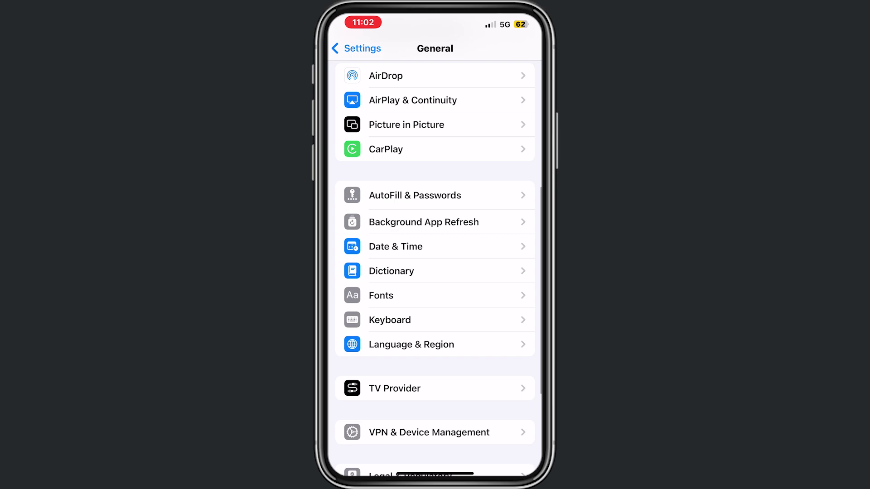
click(356, 48)
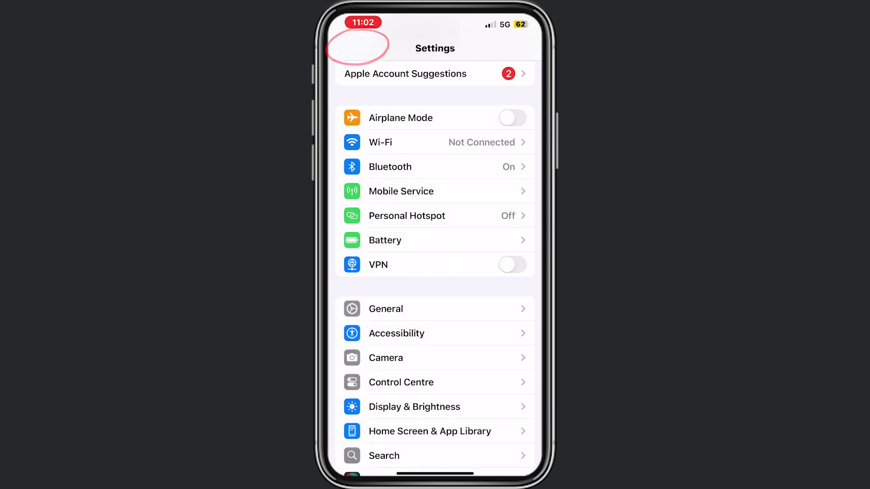
scroll(435, 273, down, 3)
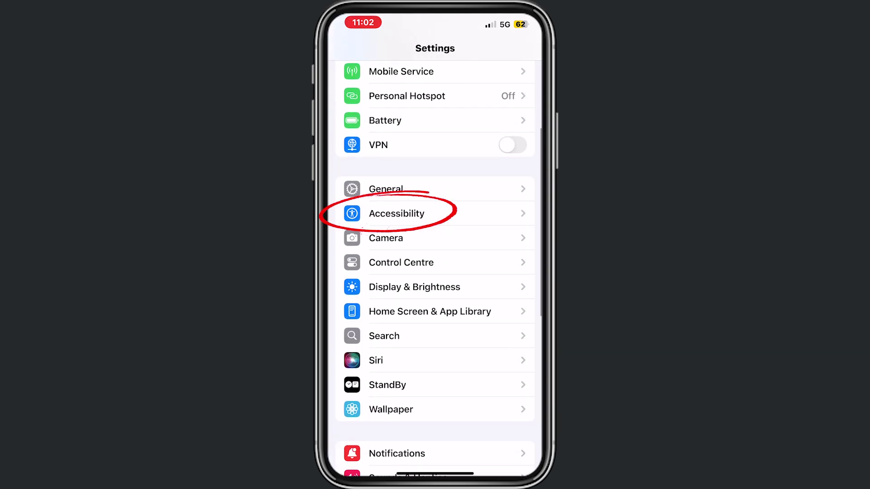
click(396, 211)
scroll(435, 272, down, 5)
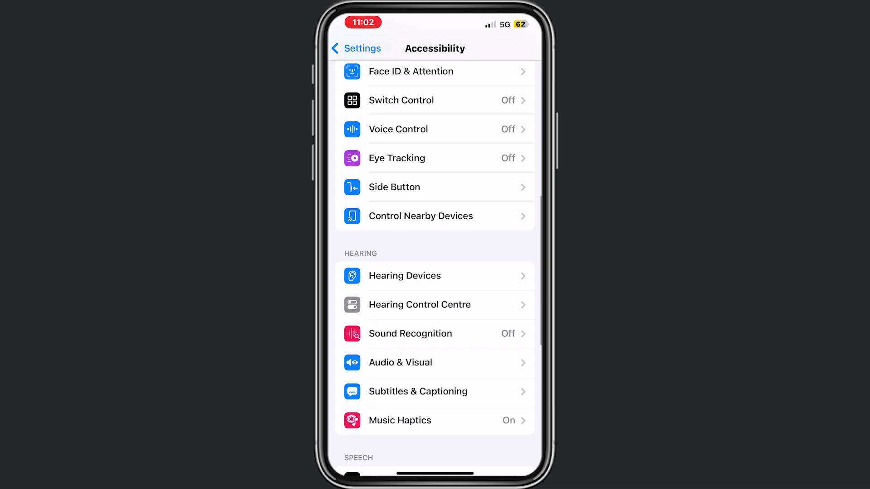
scroll(435, 272, down, 4)
scroll(436, 272, down, 1)
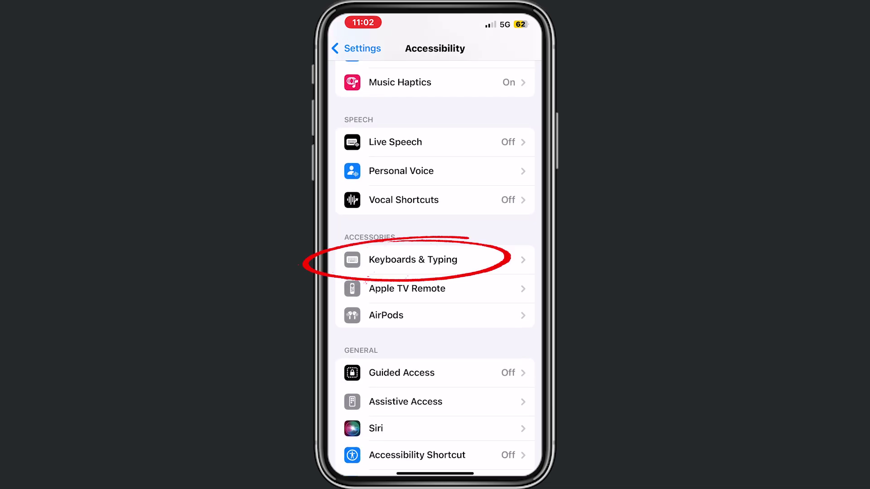
click(413, 260)
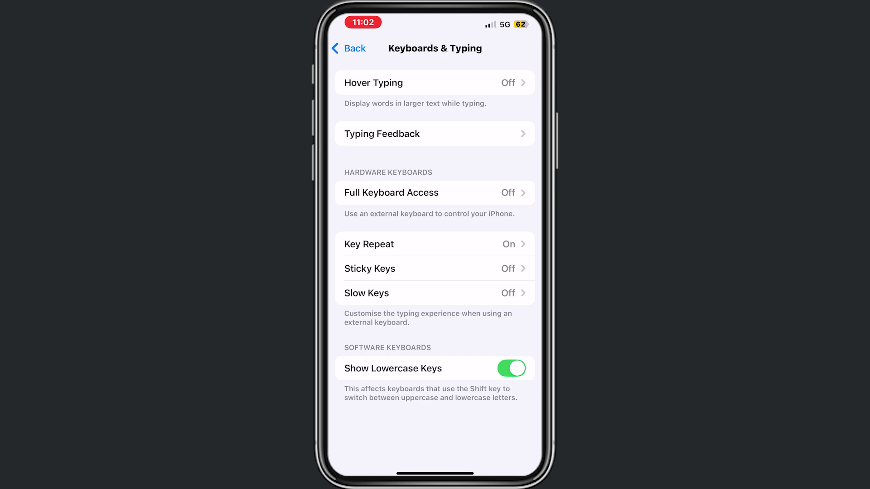
Switch the Hover Typing toggle on in its settings page
click(436, 82)
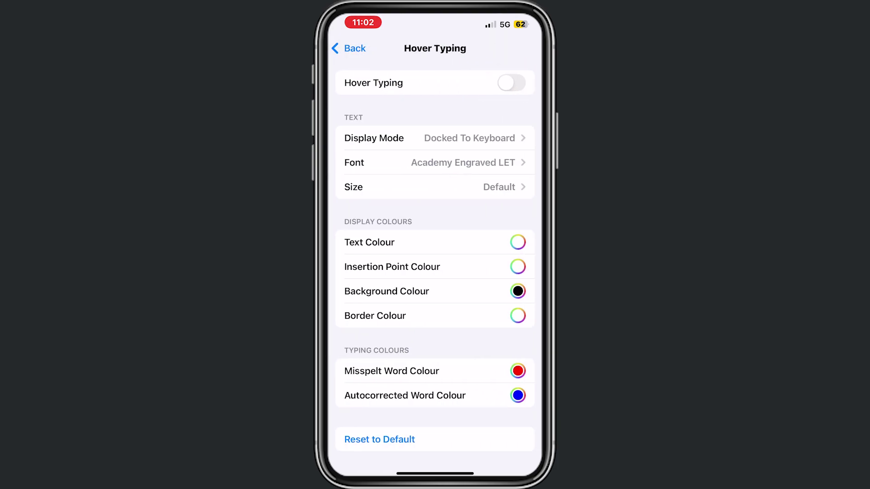
click(511, 82)
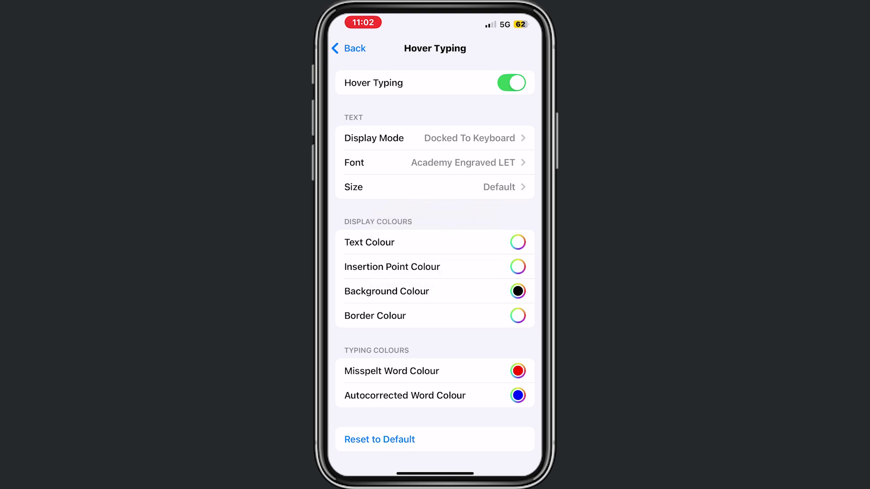
Set the Hover Typing font to Bradley Hand
click(435, 162)
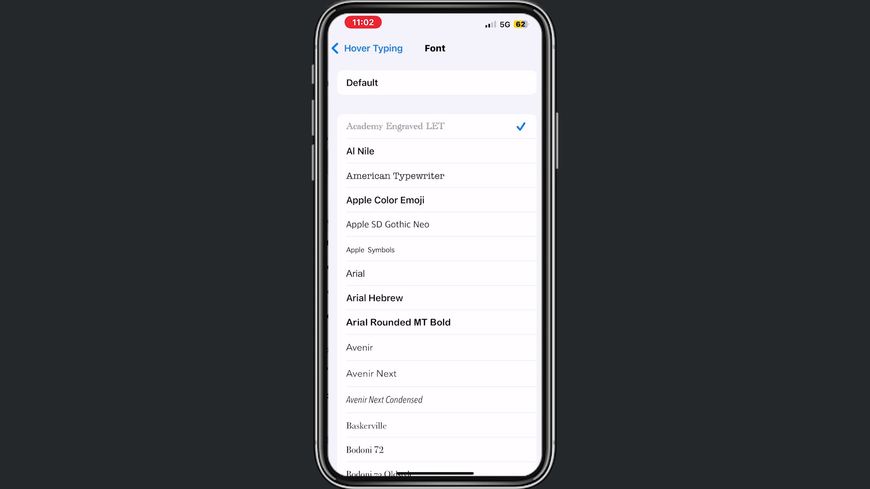
scroll(435, 272, down, 10)
scroll(435, 272, up, 5)
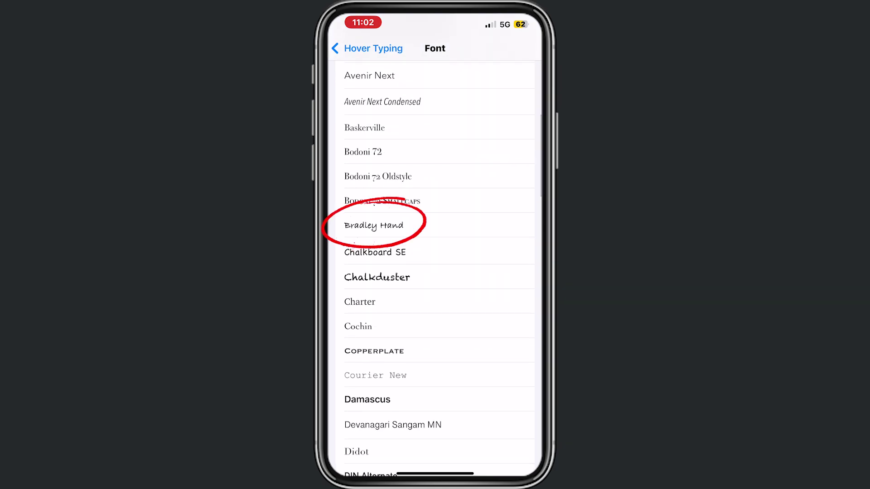
click(374, 226)
click(367, 49)
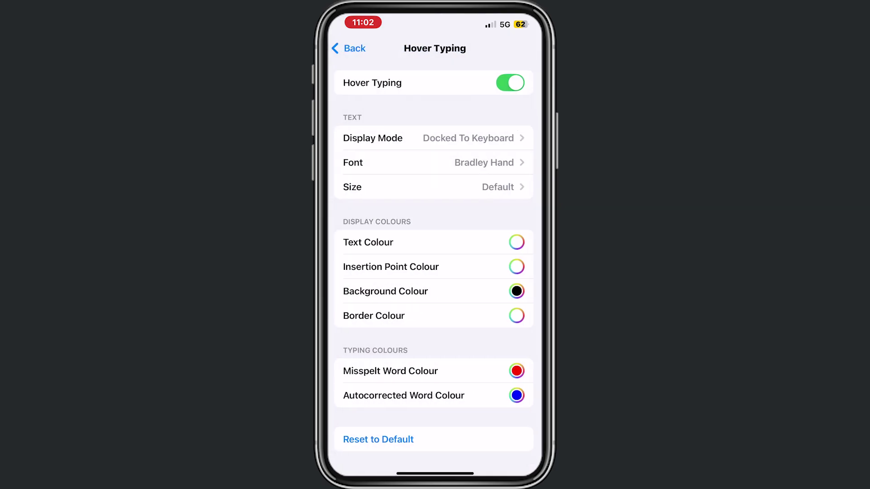
Adjust the Hover Typing text size slider, then go to the home screen
click(370, 187)
mouse_move(397, 385)
mouse_down()
mouse_move(463, 385)
mouse_move(397, 385)
mouse_up()
click(367, 49)
scroll(436, 245, down, 2)
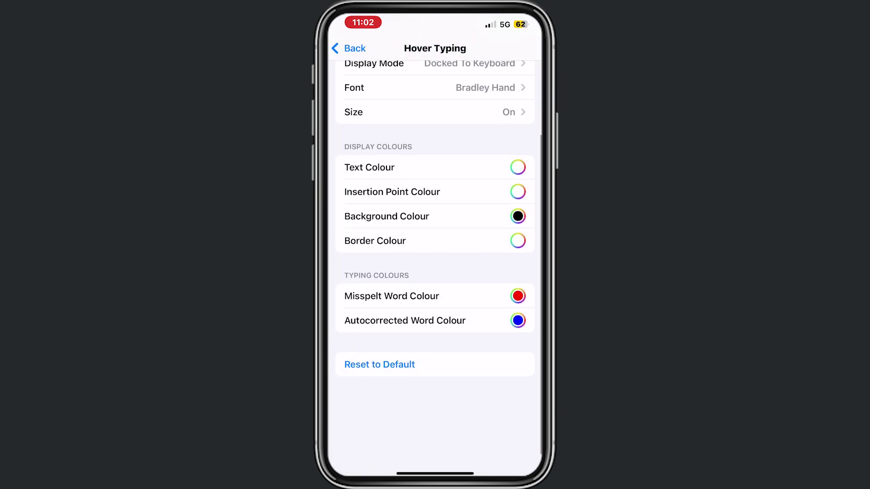
scroll(435, 244, up, 2)
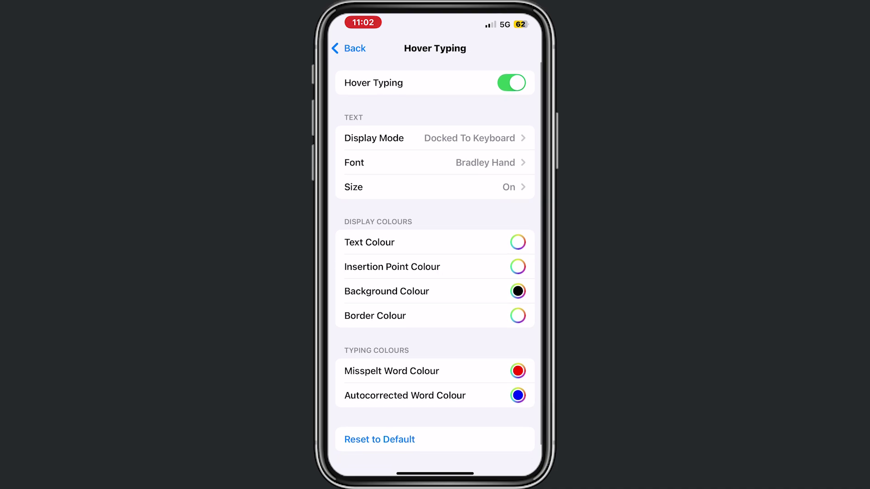
scroll(435, 269, up, 2)
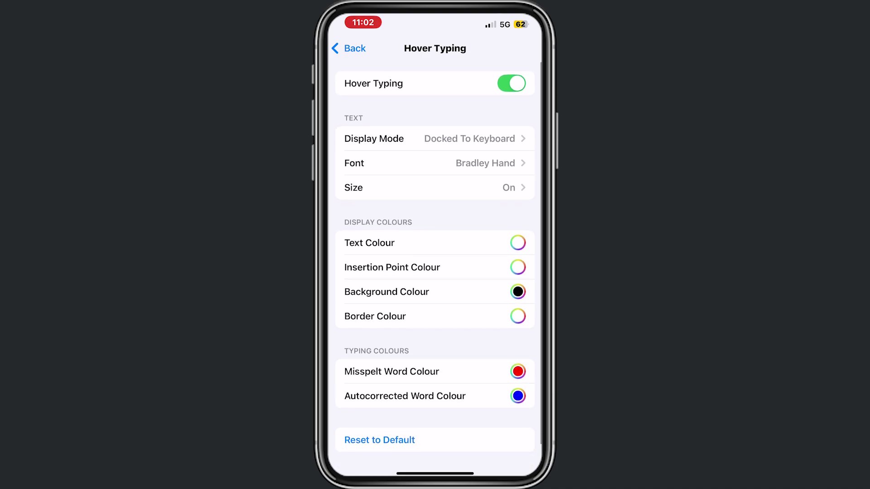
scroll(435, 245, up, 2)
drag(435, 474, 435, 306)
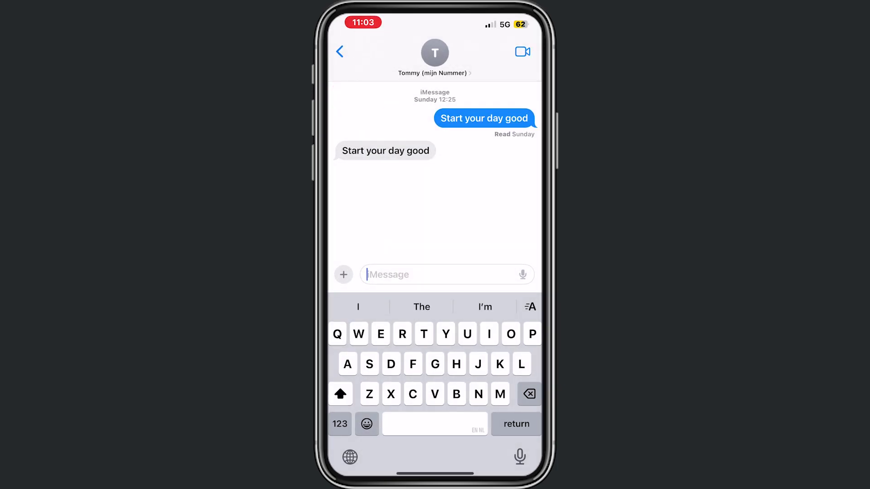
text(Hi hoe a)
Send 'Hi how are you doing' after fixing a typo, then start typing 'Hi'
key(BackSpace)
key(BackSpace)
key(BackSpace)
text(w are you doing)
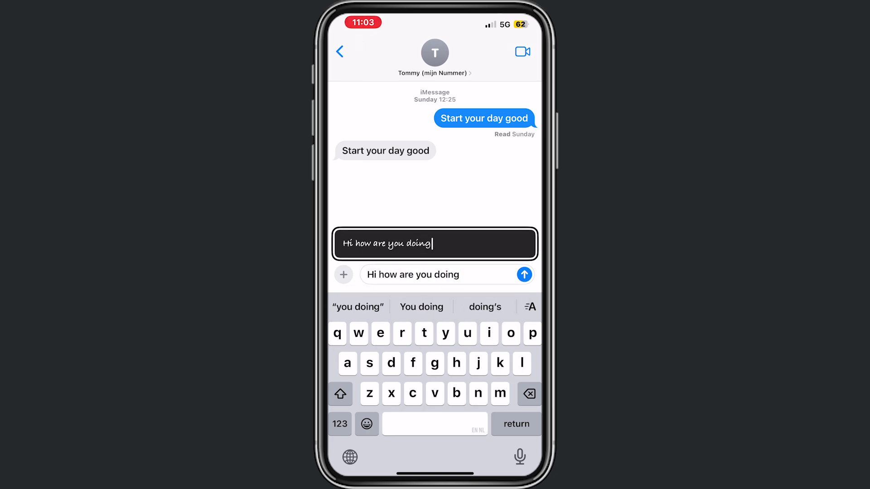
key(Return)
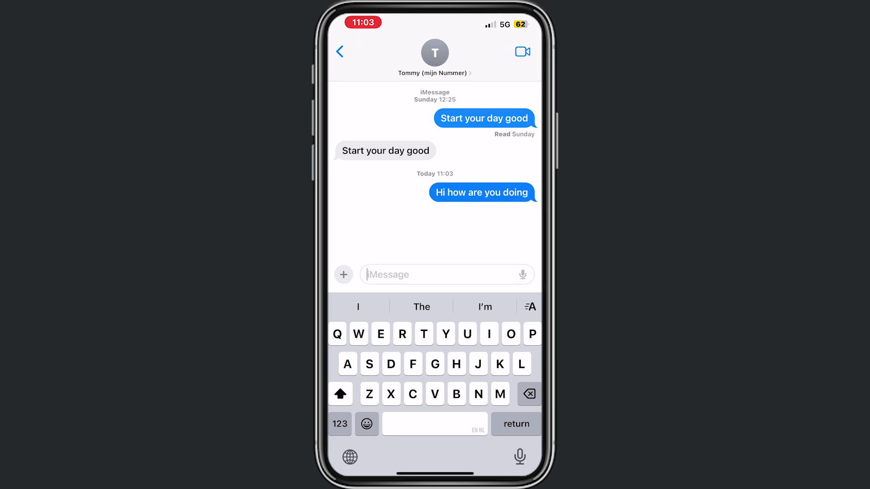
text(H)
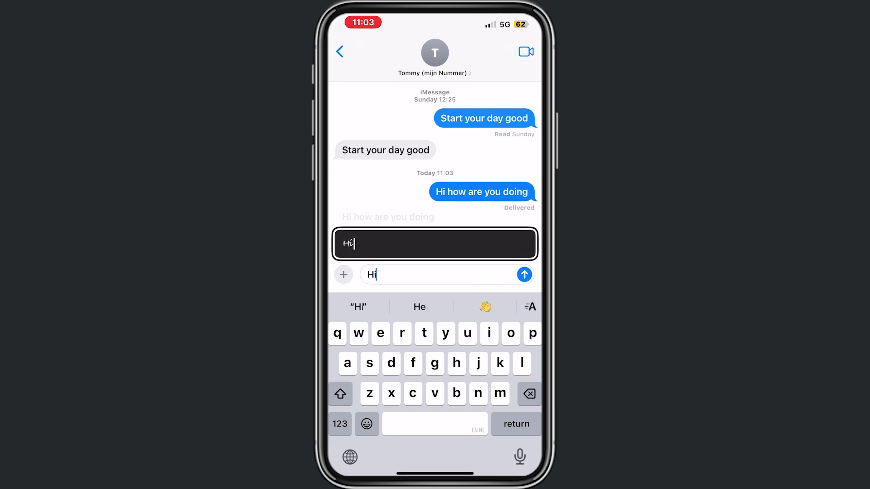
text(i)
key(BackSpace)
key(BackSpace)
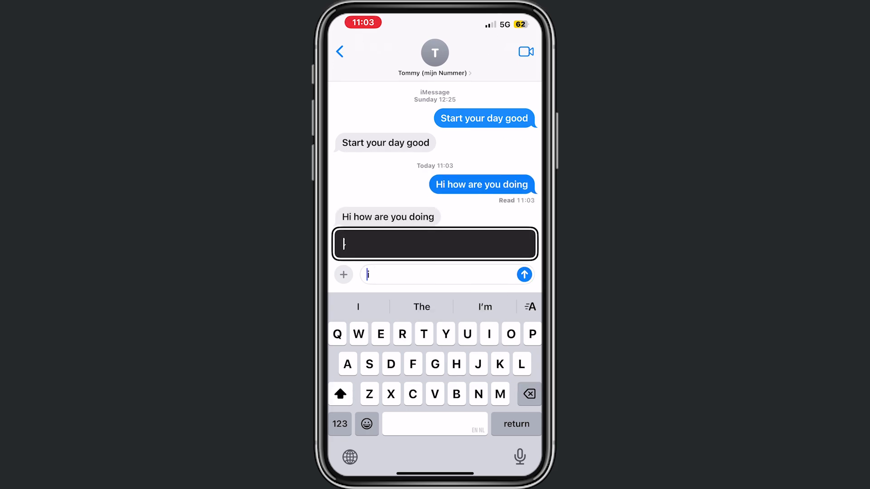
text(I)
key(BackSpace)
text(Hi)
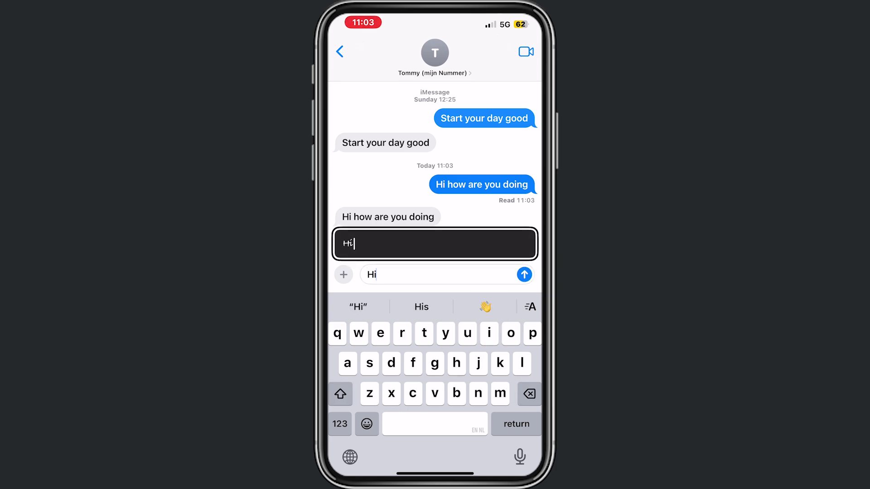